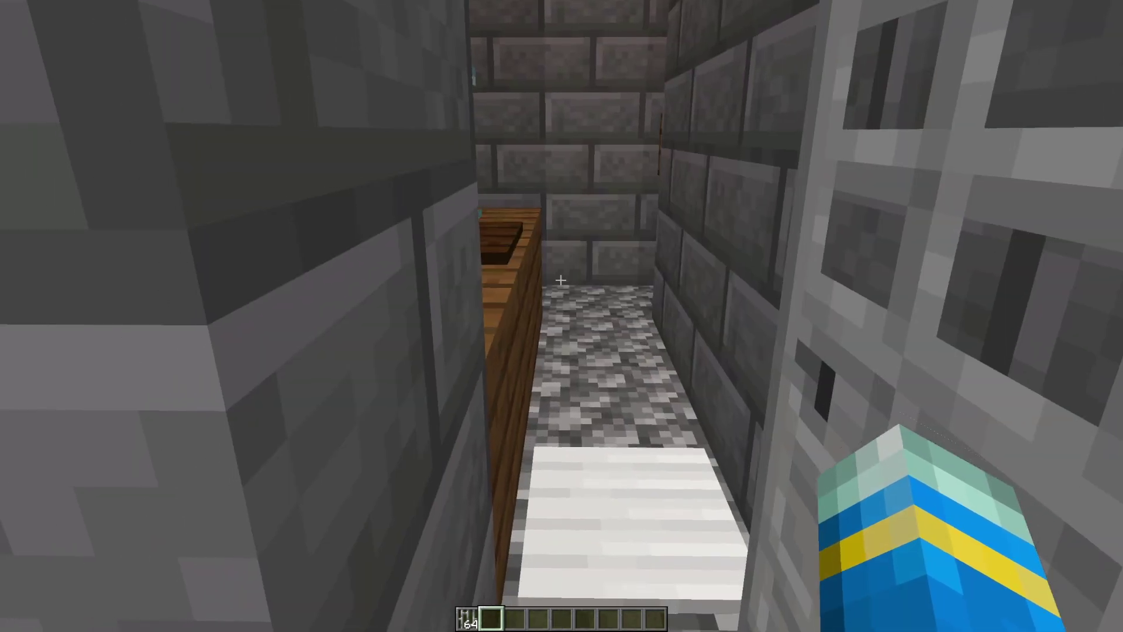
Step: Select the iron bars in hotbar slot 1 while standing in the Cell 3 corridor
key("1")
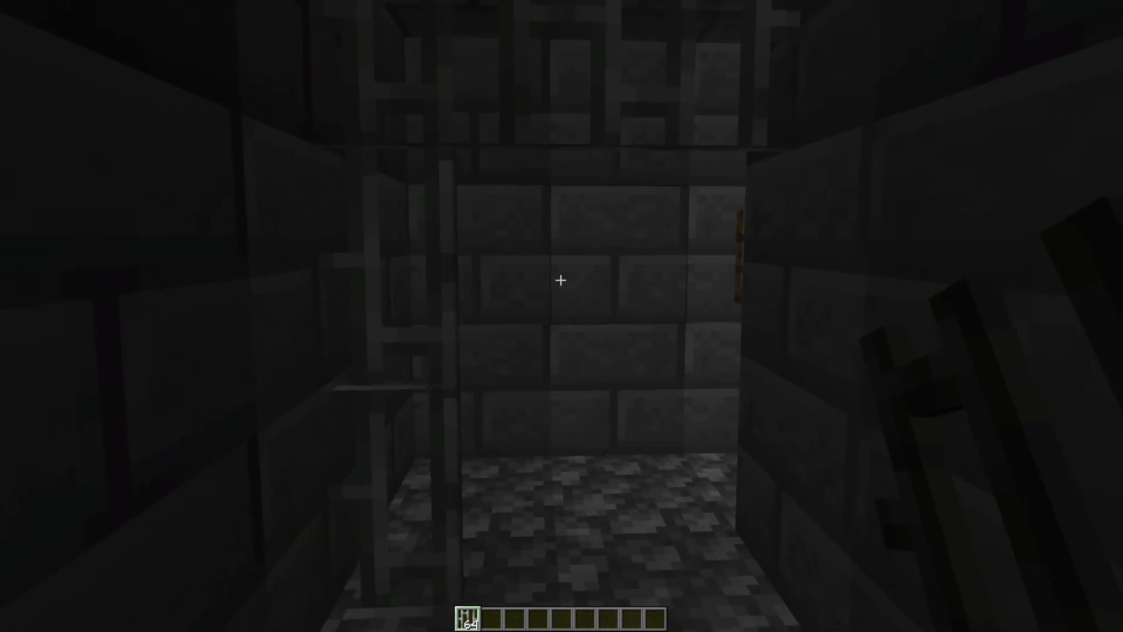
Step: Register this spot as jail cell3 with /setjail, then walk out and fly above the courtyard
key("slash")
type("setjail ")
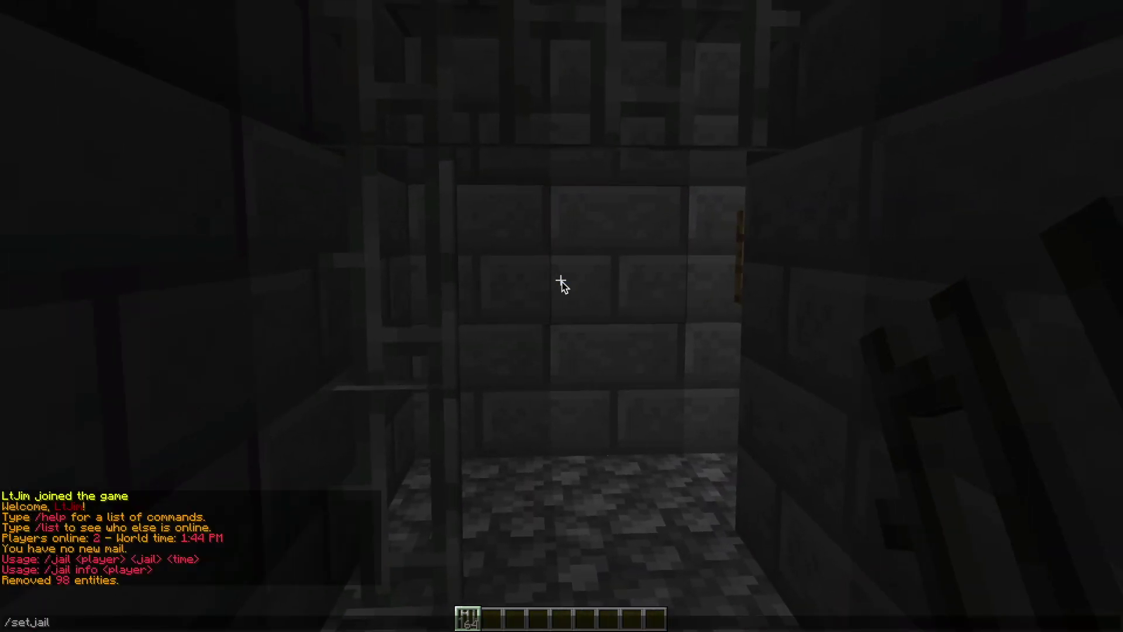
type("cell3")
key("Return")
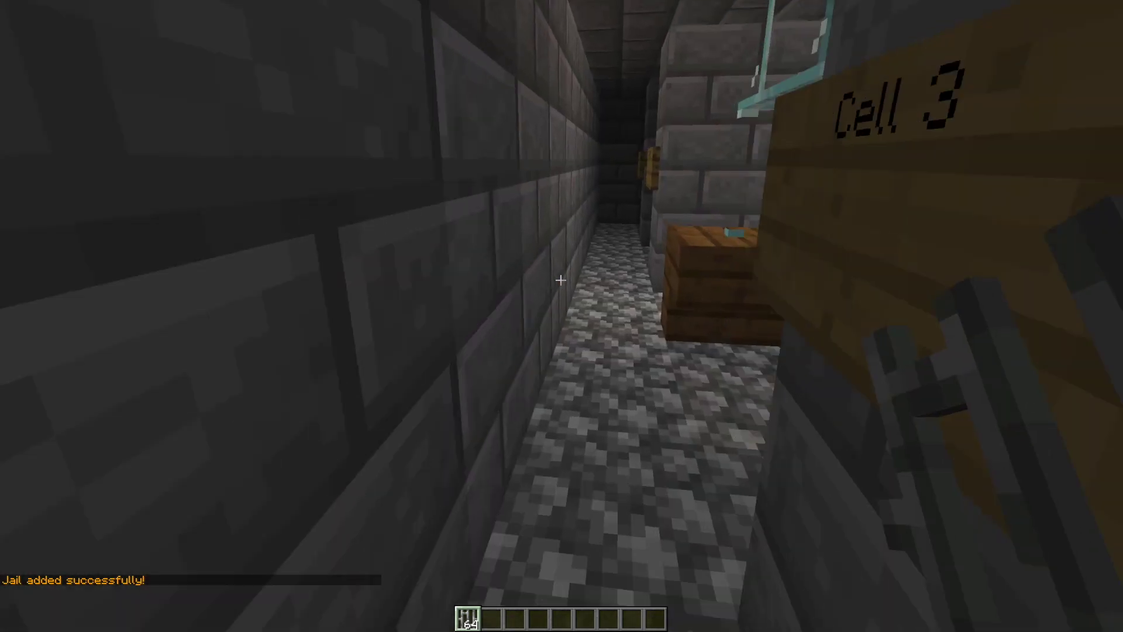
key("w")
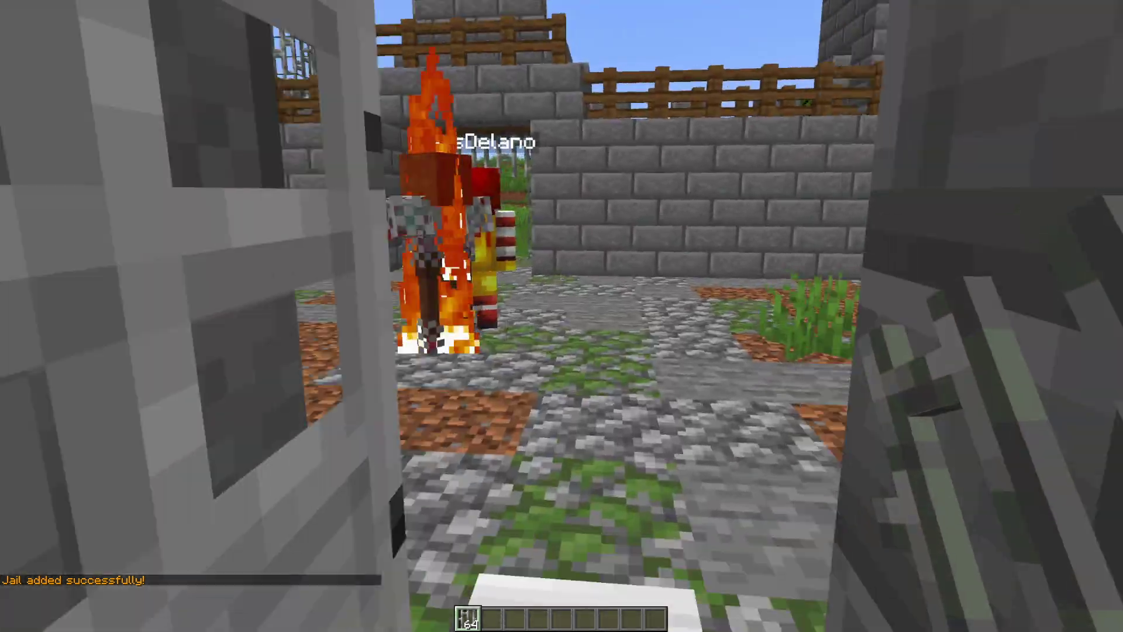
key("space")
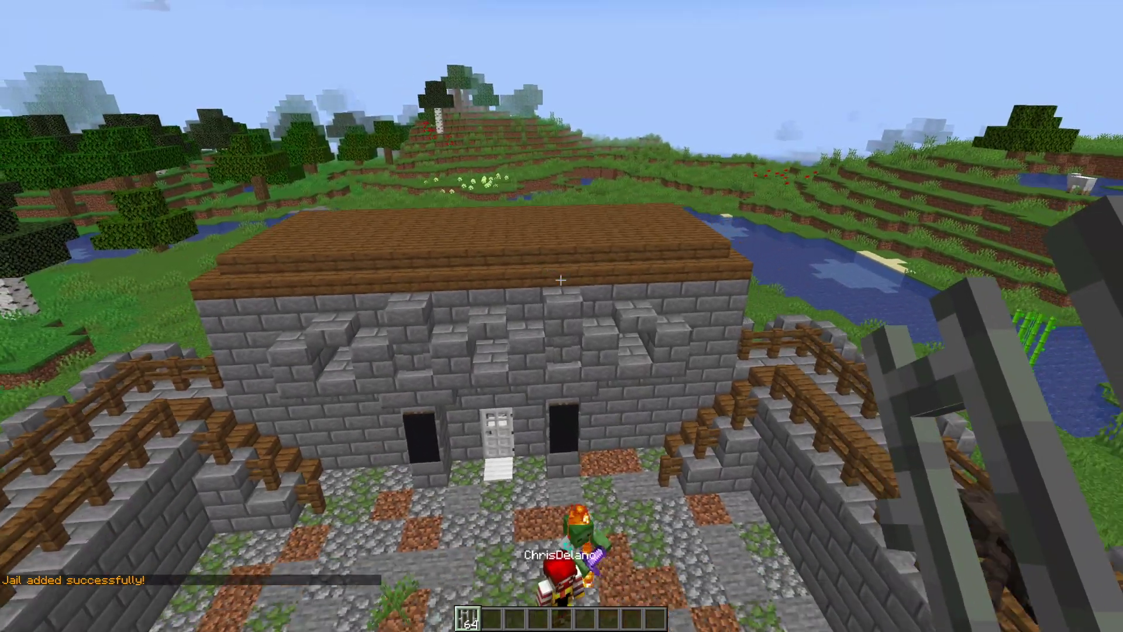
Step: List the jails with /jails (cell3, jail2, jail1) and descend in front of the jail gate
type("t/jails")
key("Return")
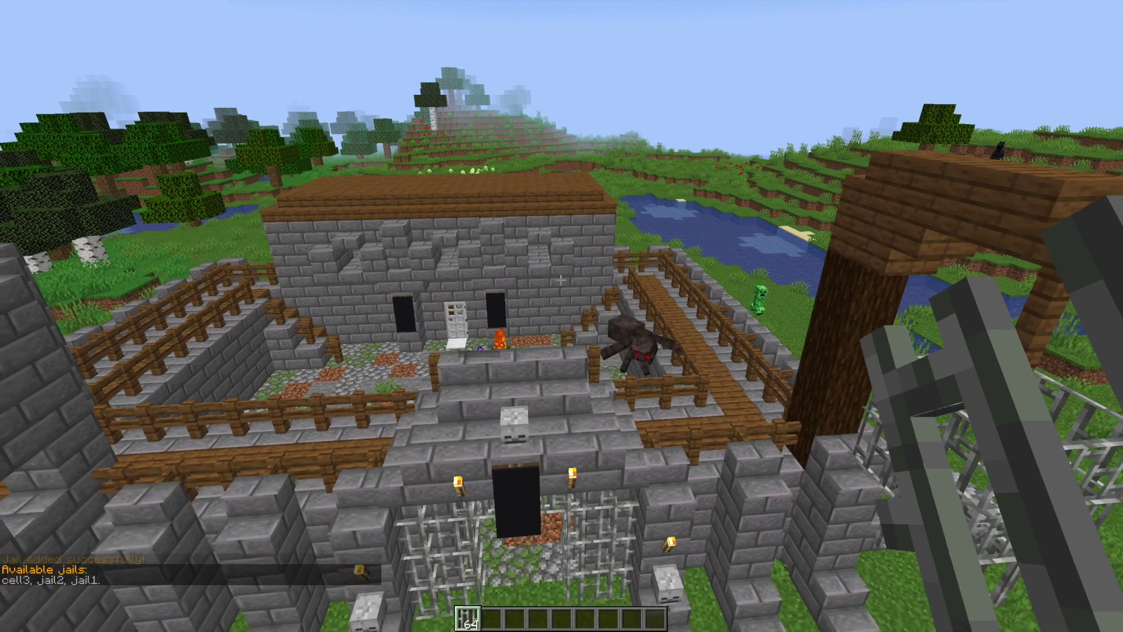
key("t")
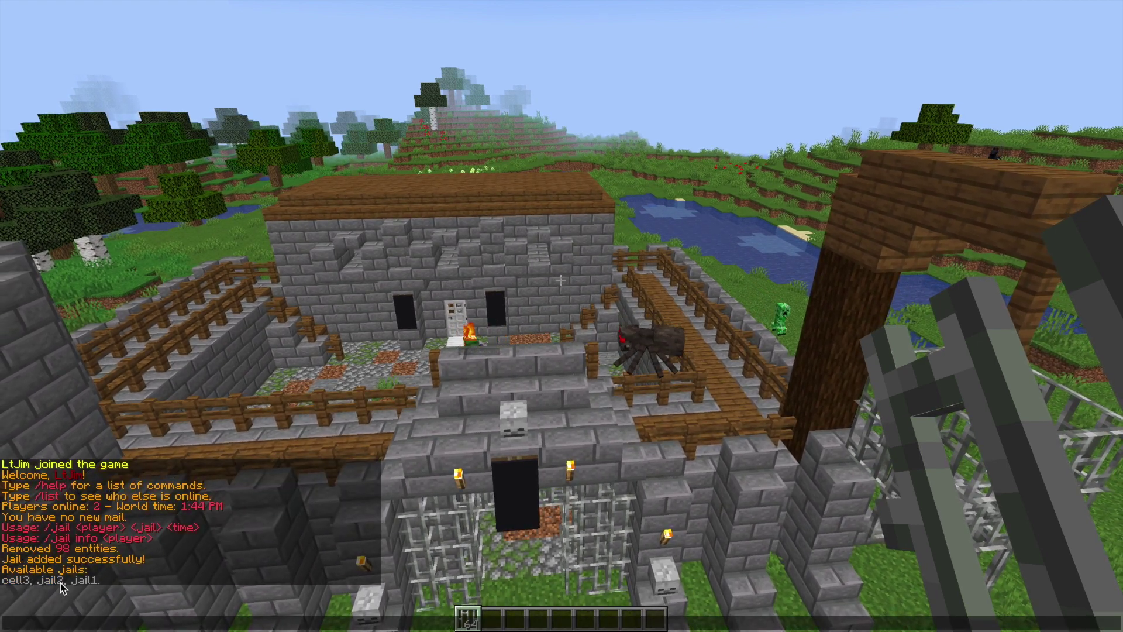
key("Escape")
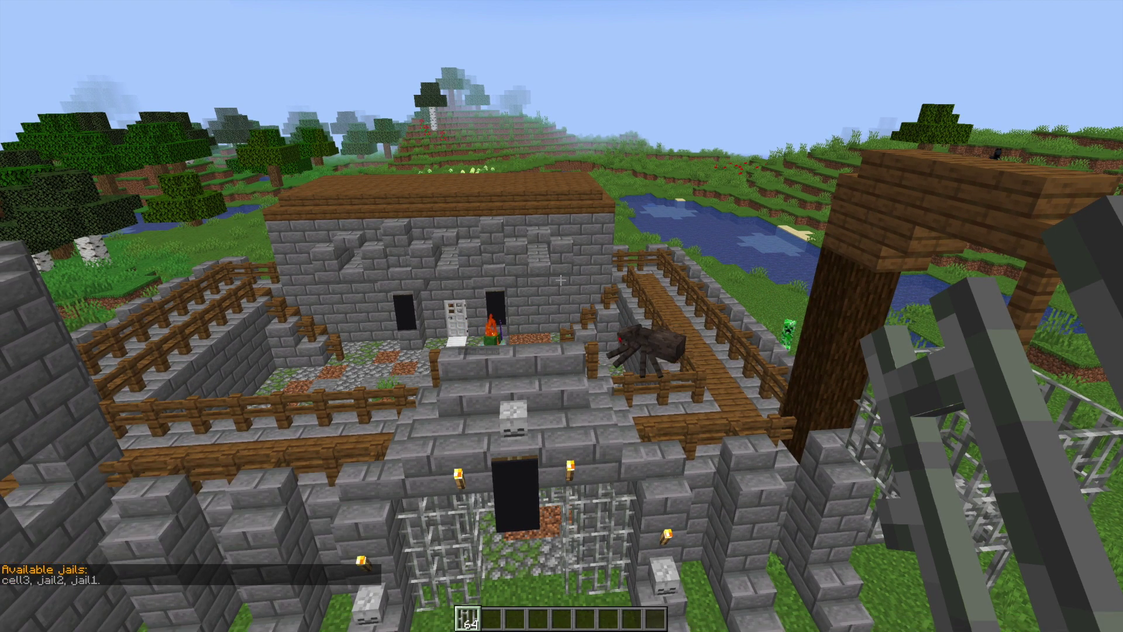
key("shift")
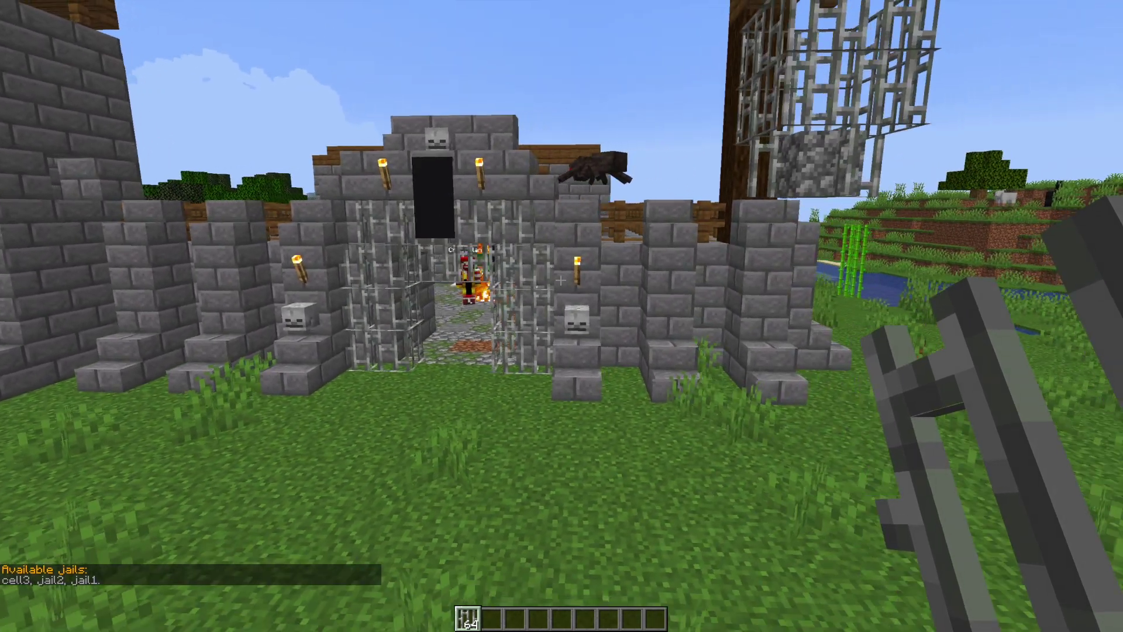
key("s")
Step: Jail the other player in jail1 for 30s using a Tab-completed /jail command
key("slash")
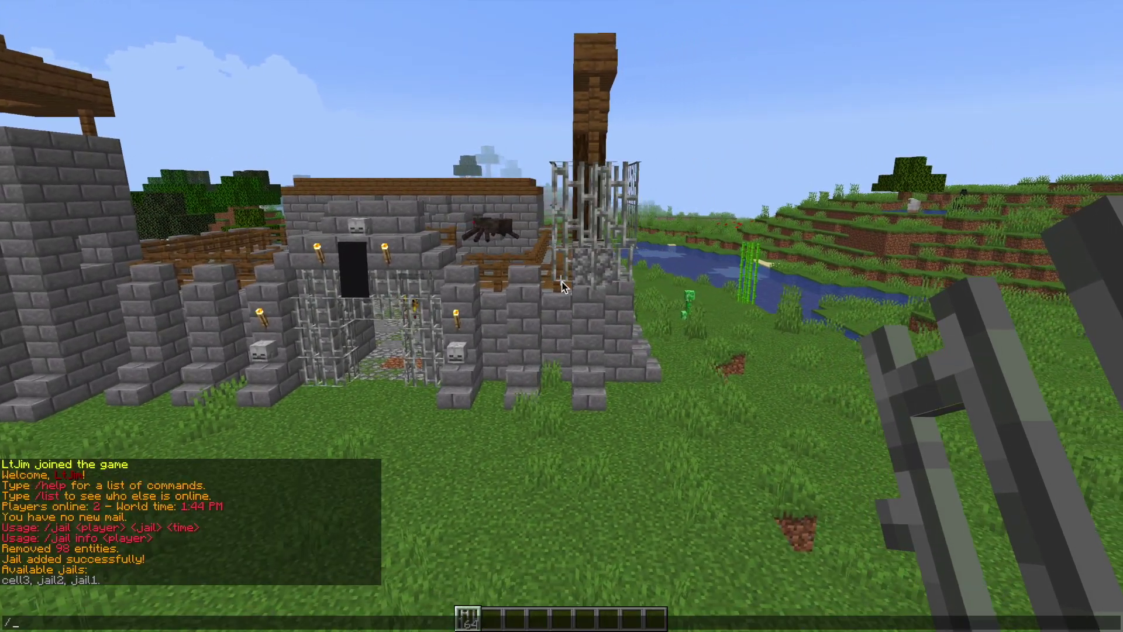
type("jail")
key("Tab")
key("Tab")
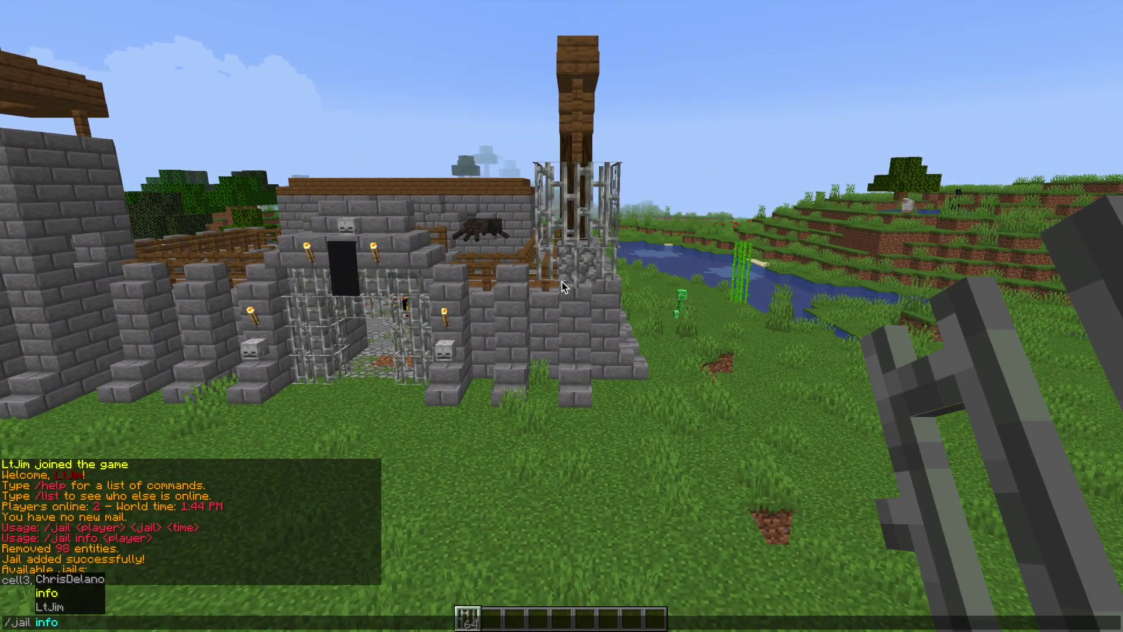
key("Up")
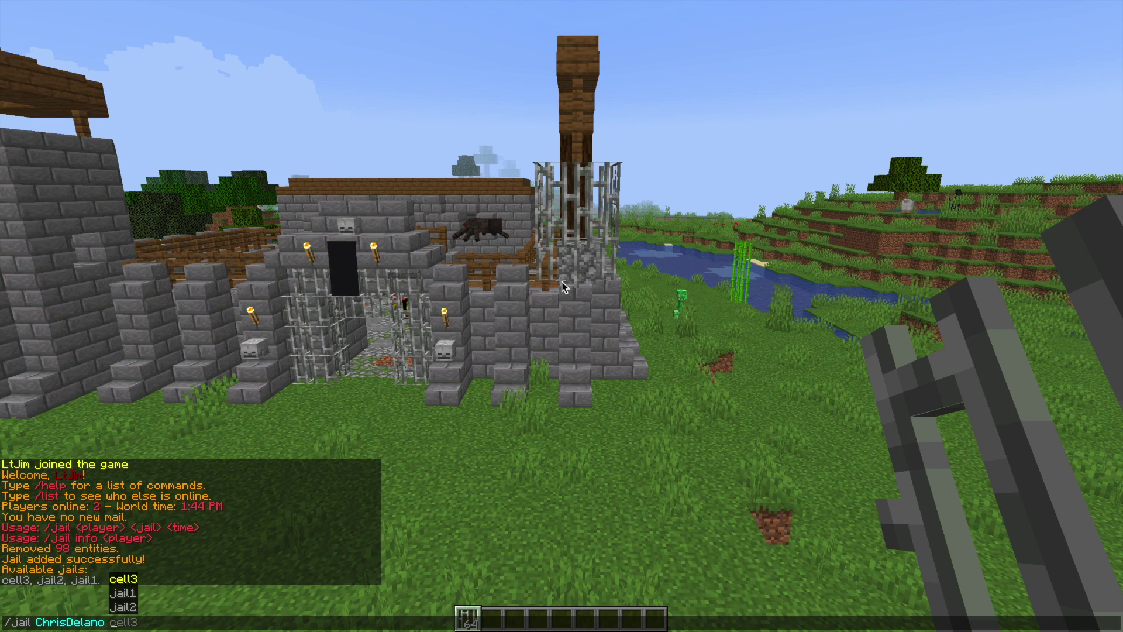
key("Tab")
key("Tab")
key("shift+Tab")
key("Tab")
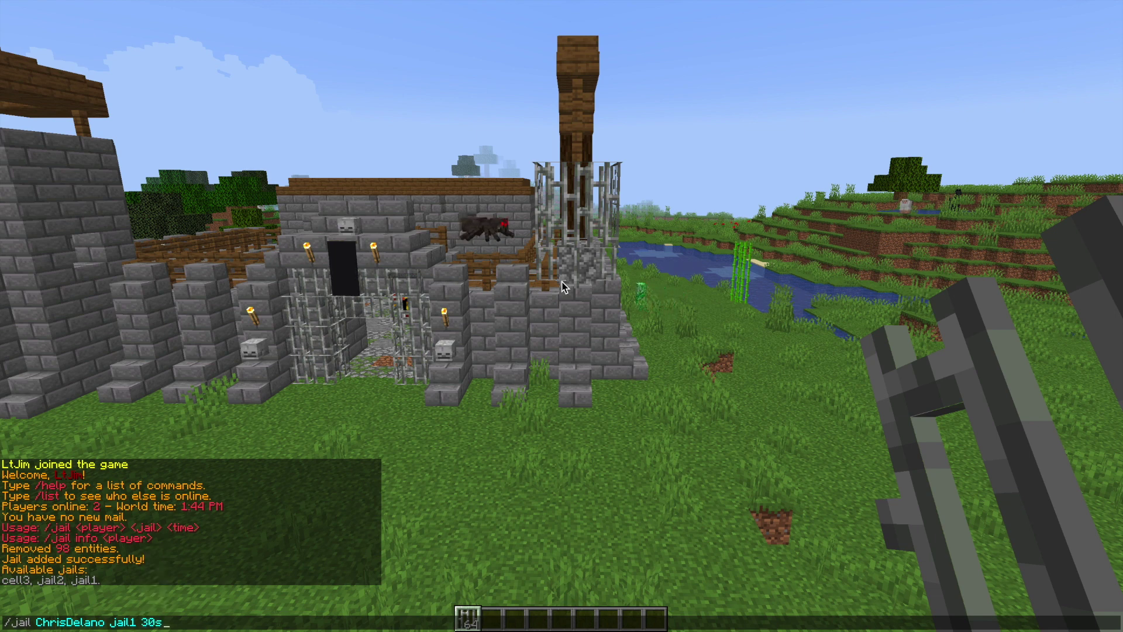
key("Return")
key("w")
key("t")
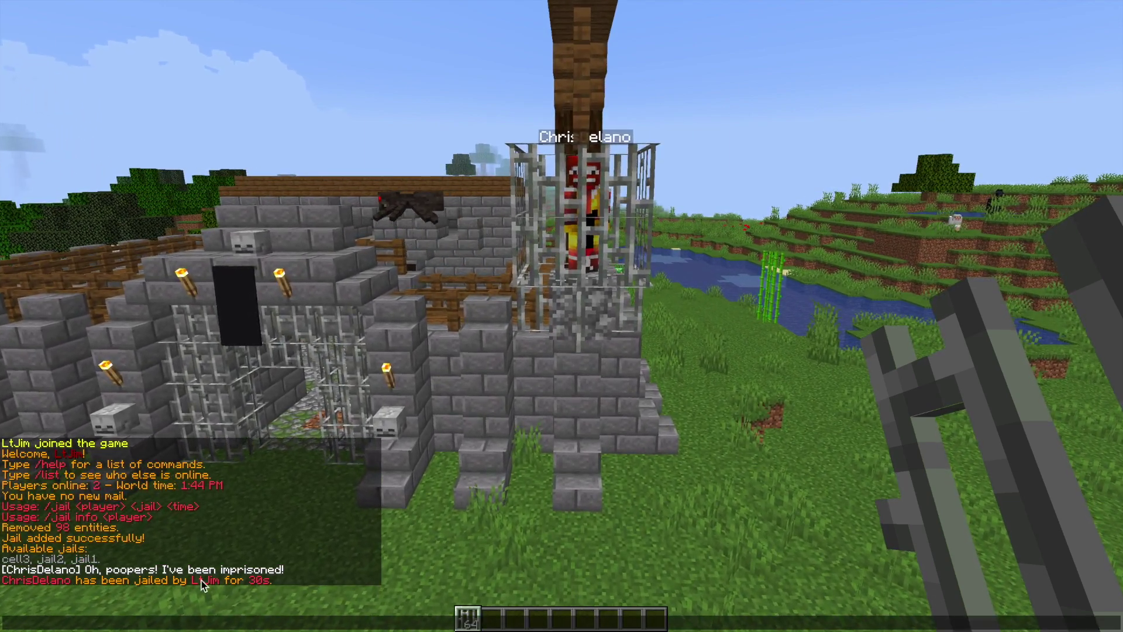
Step: Approach the cage, look up at the jailed player, then back away toward the jail
key("Escape")
key("w")
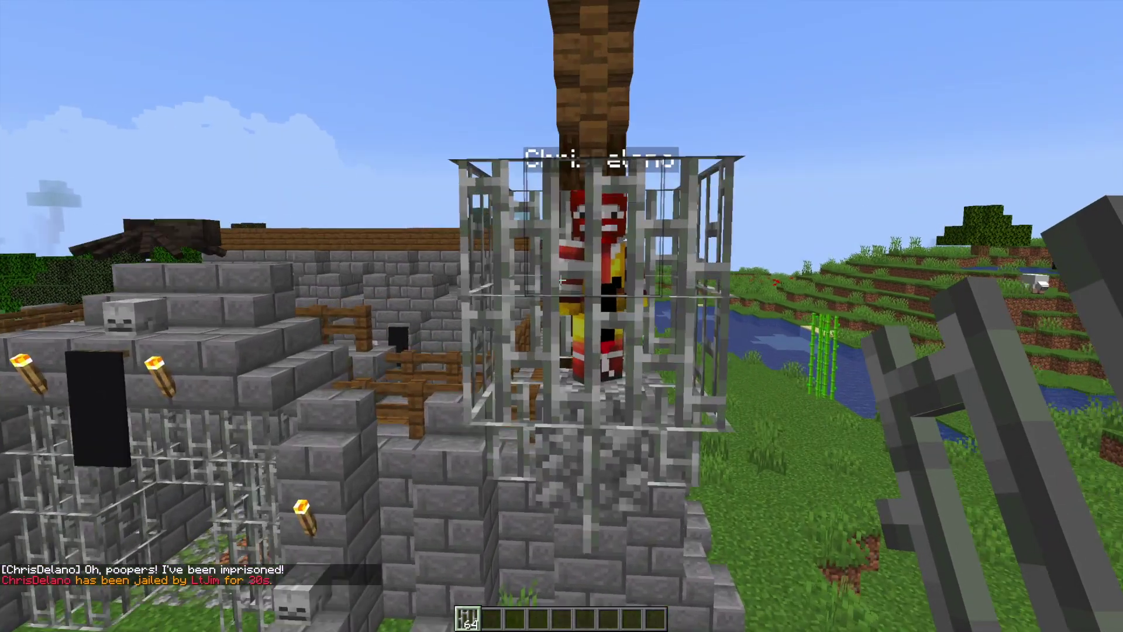
key("s")
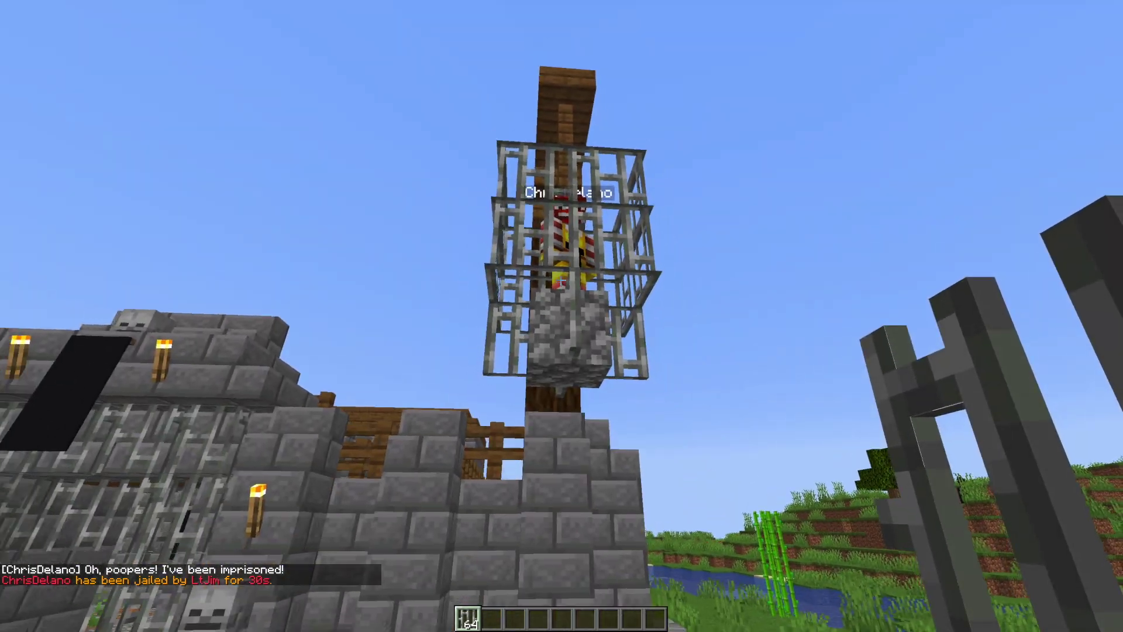
key("s")
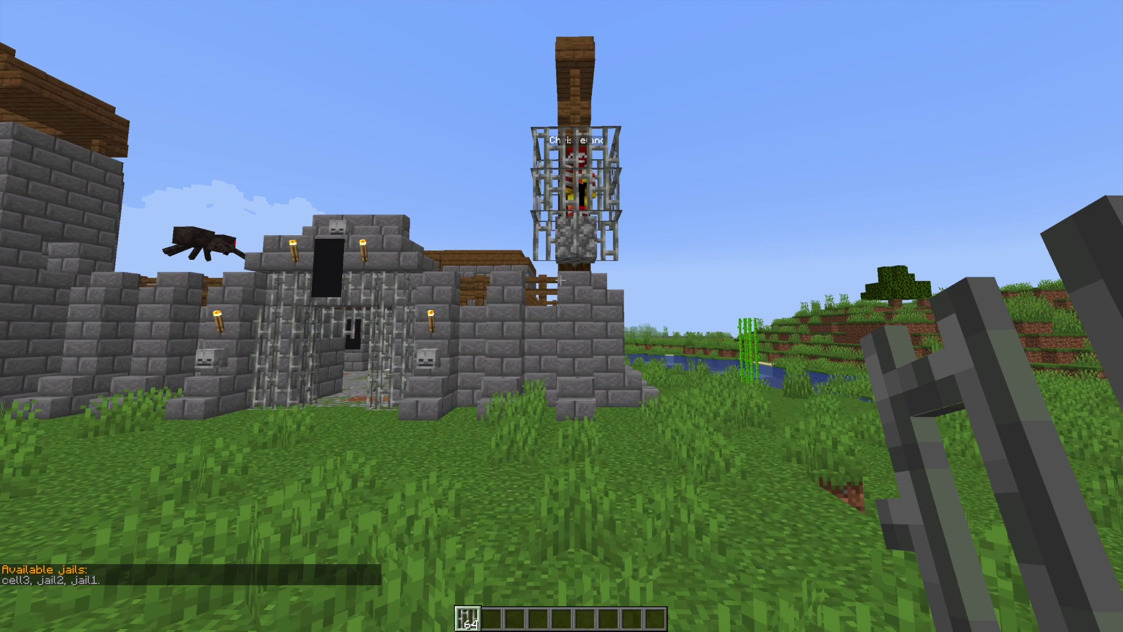
Step: Request jail info for the caged player, showing jail1 with 10s left and their prior location
key("slash")
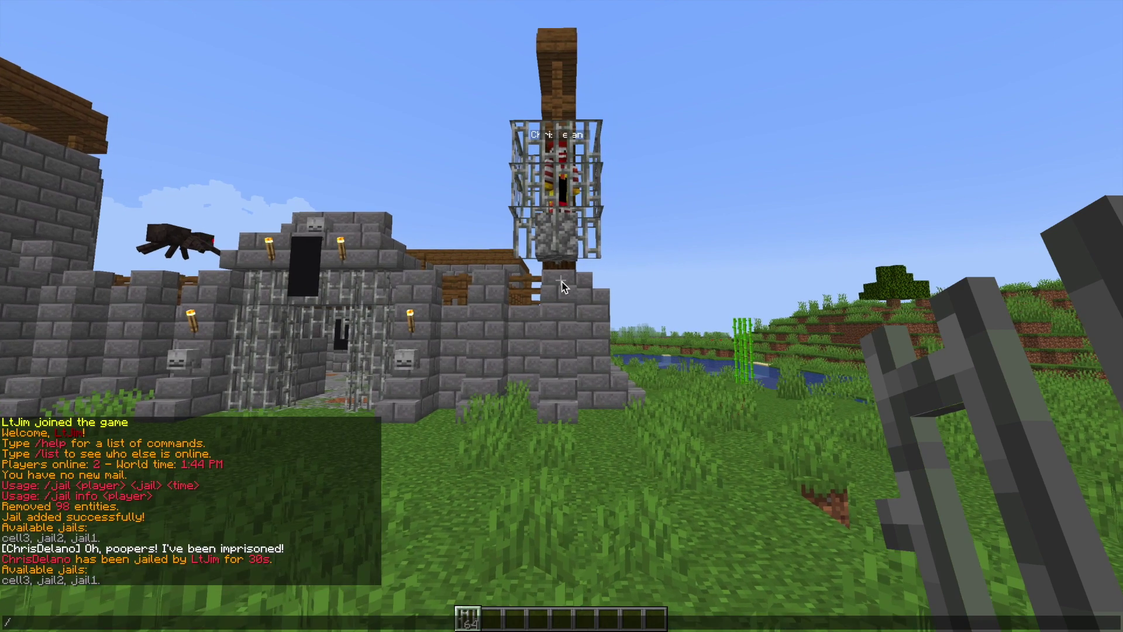
type("jail ionfo")
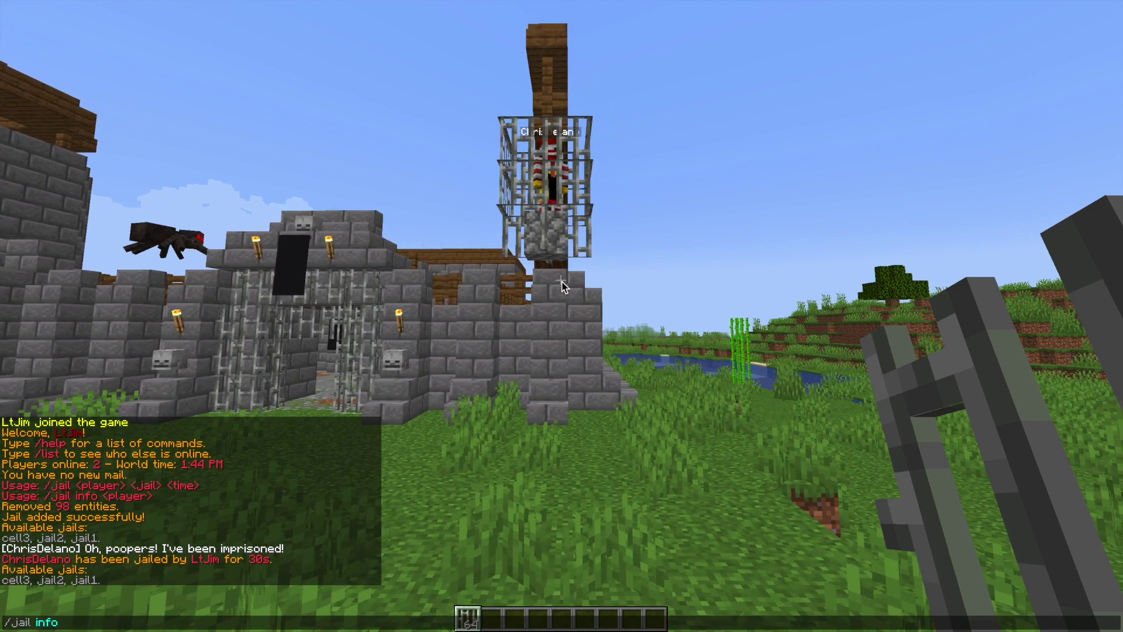
key("Tab")
key("Tab")
key("Tab")
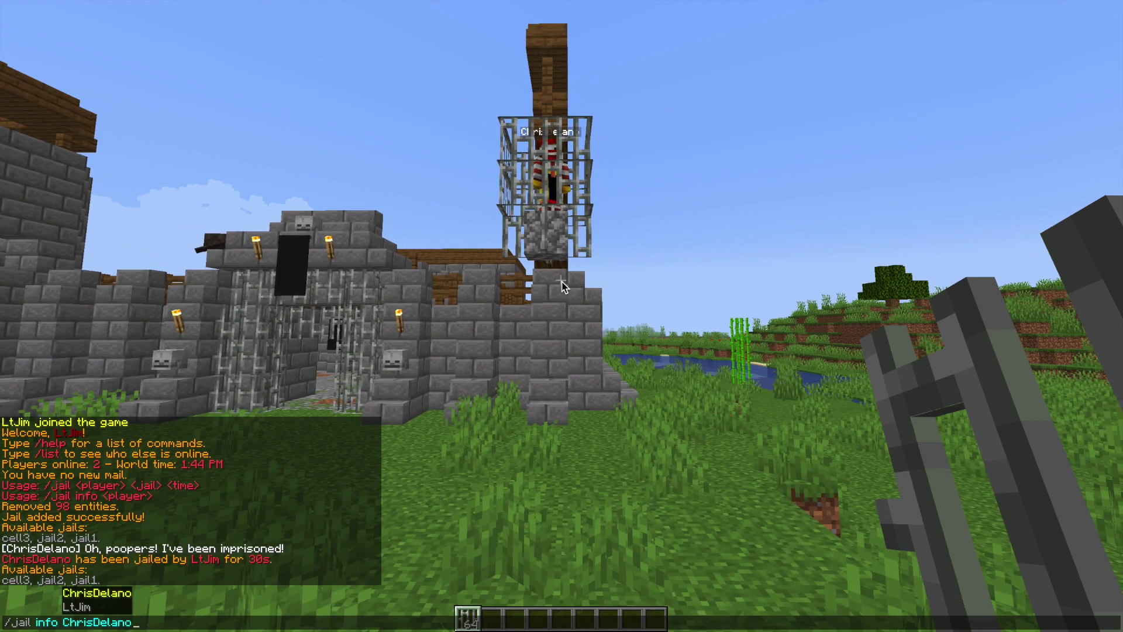
key("Return")
key("t")
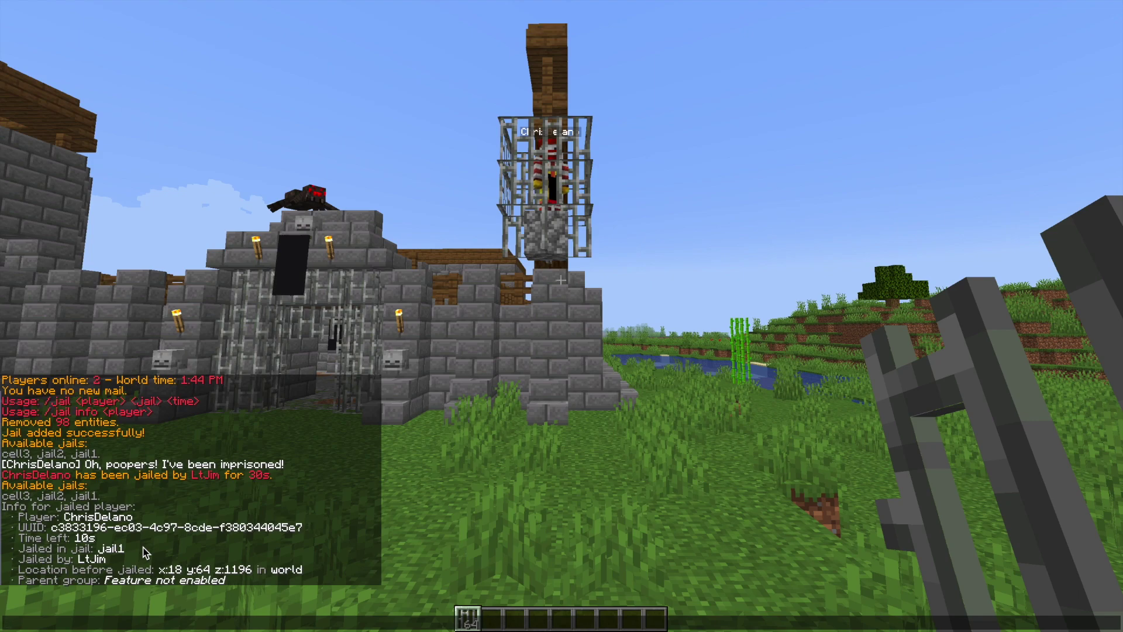
key("Escape")
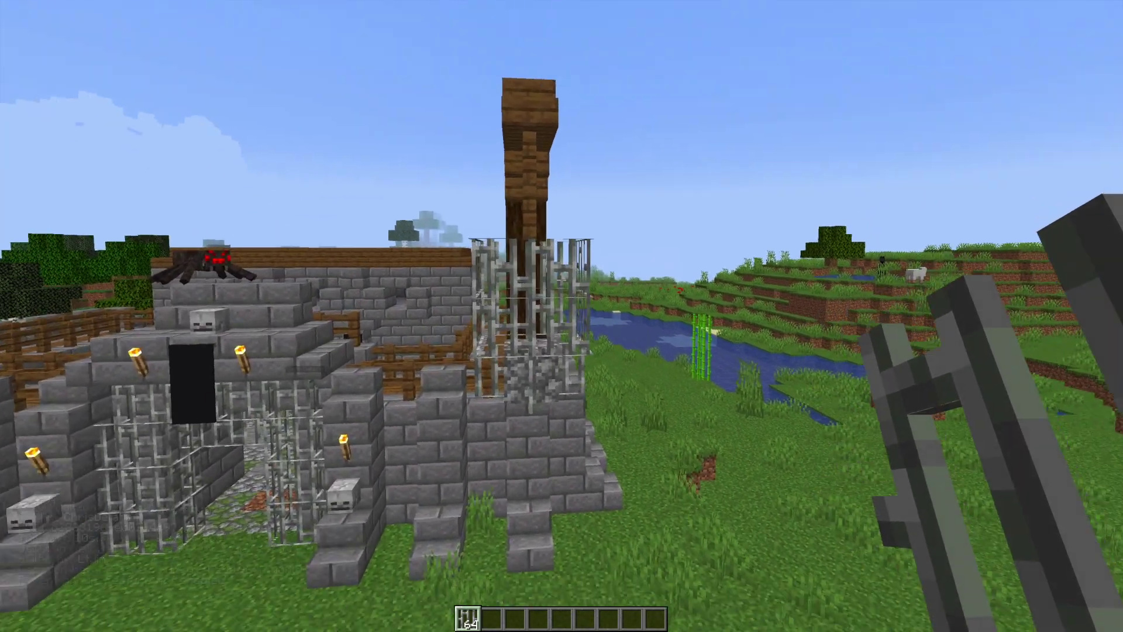
Step: Walk out into the courtyard and start a /jail command for the other player
key("w")
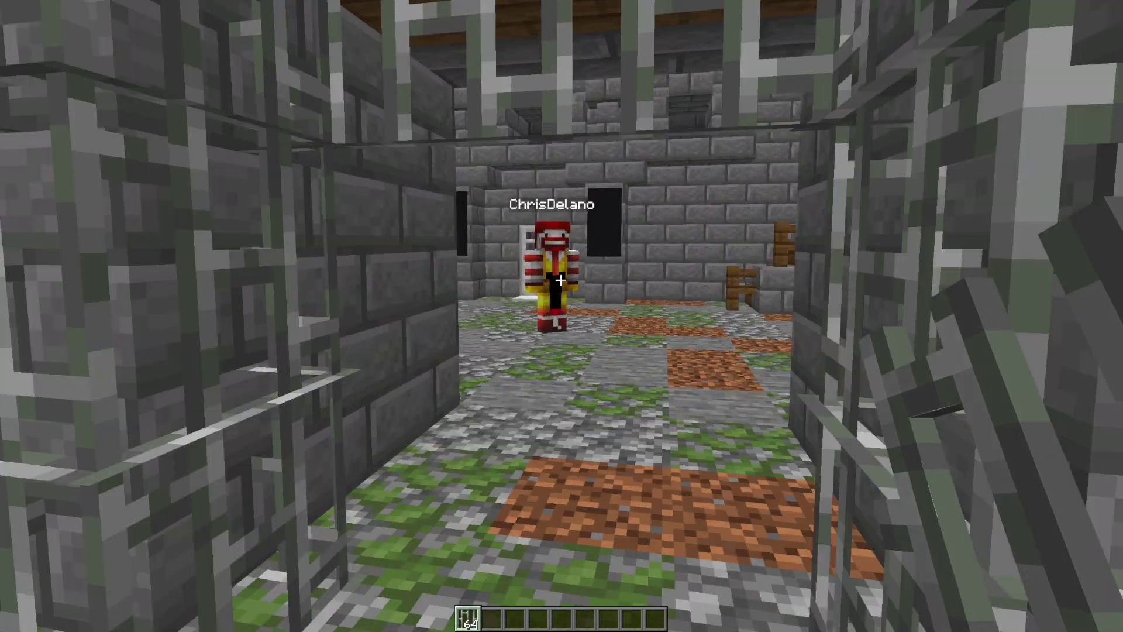
key("w")
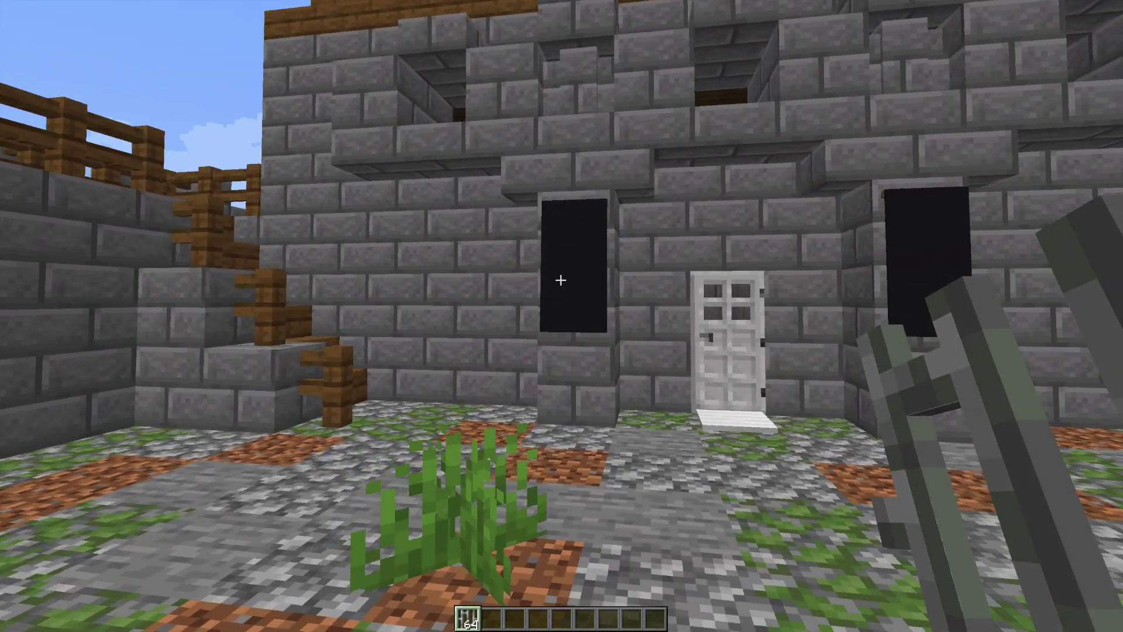
key("slash")
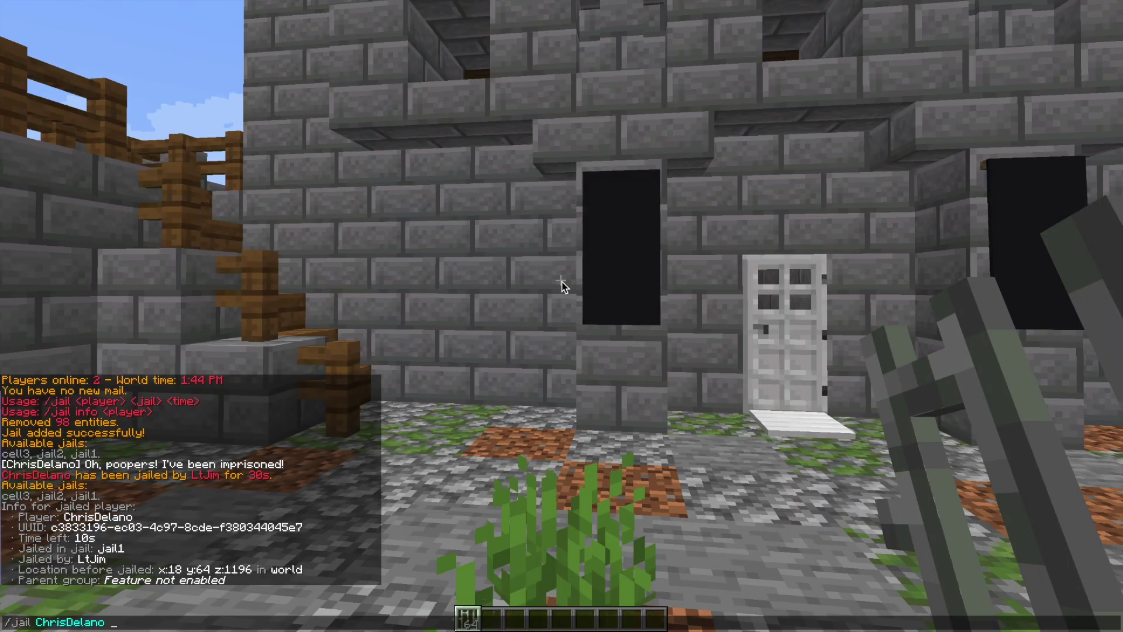
Step: Jail the other player in cell3 for 1m, then remove the cell3 jail
key("Tab")
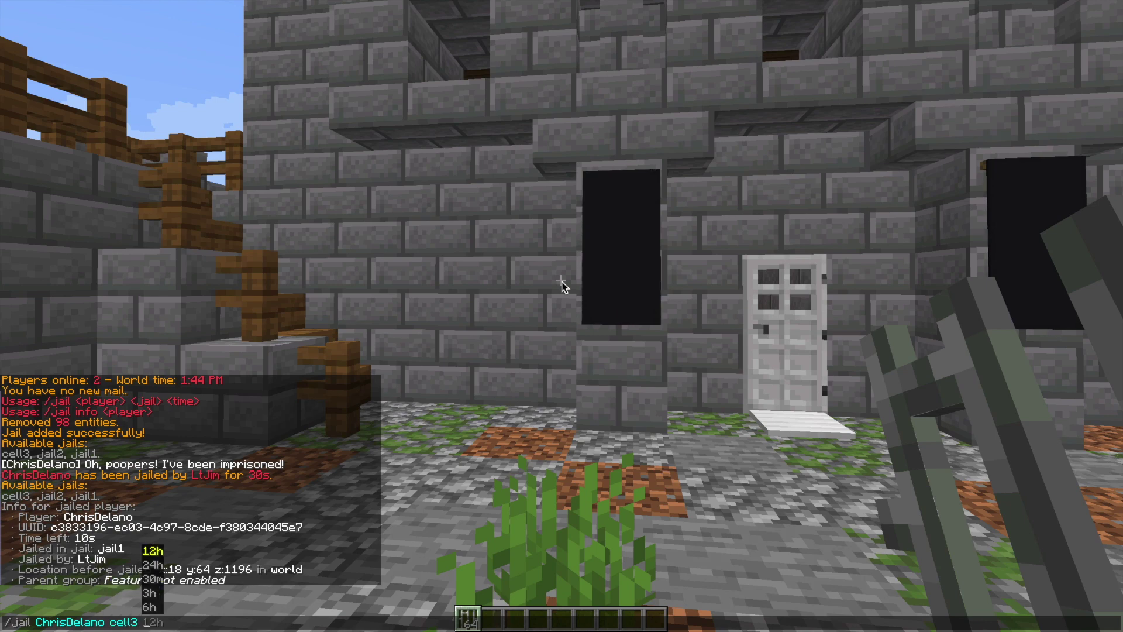
type("1m")
key("Return")
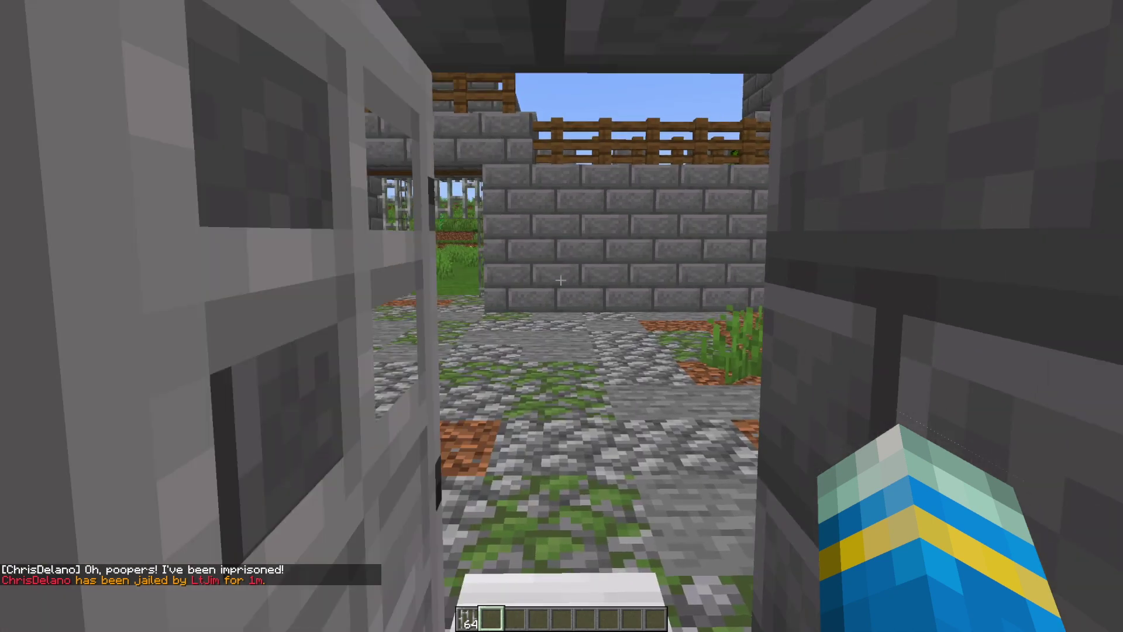
type("/de")
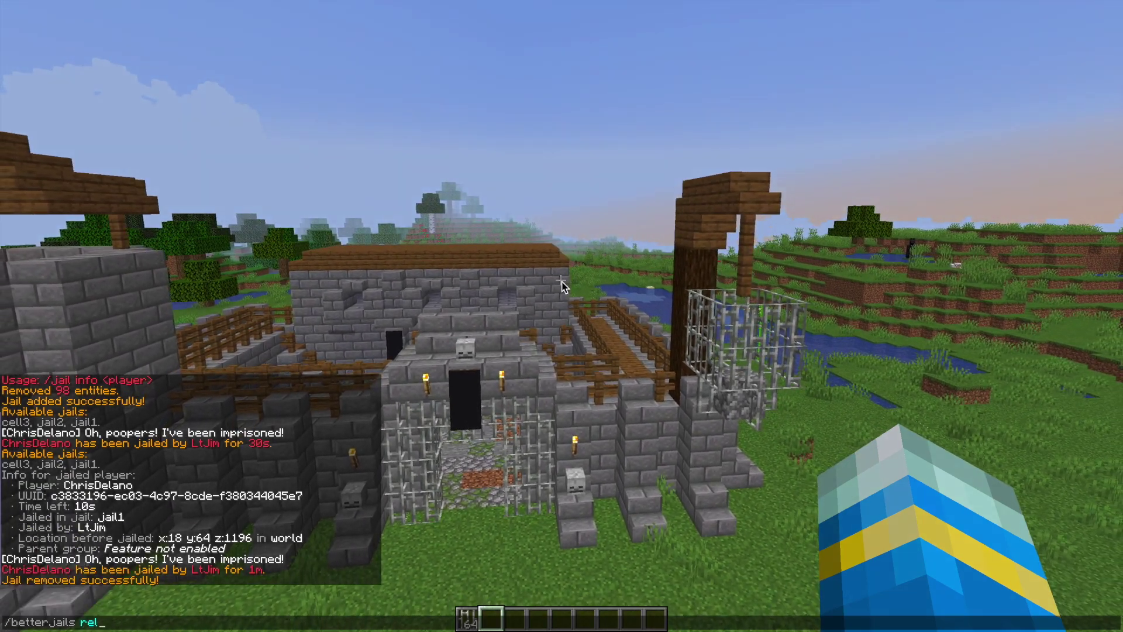
Step: Reload BetterJails, show its v1.4.1 version line, and unjail the other player
key("s")
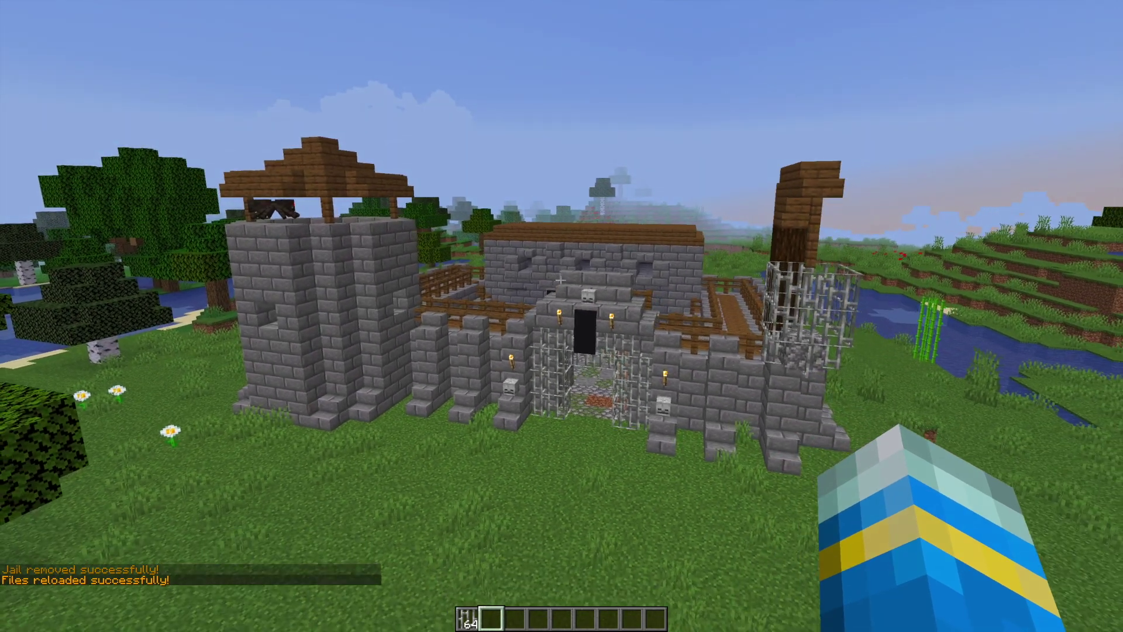
key("slash")
key("Return")
key("slash")
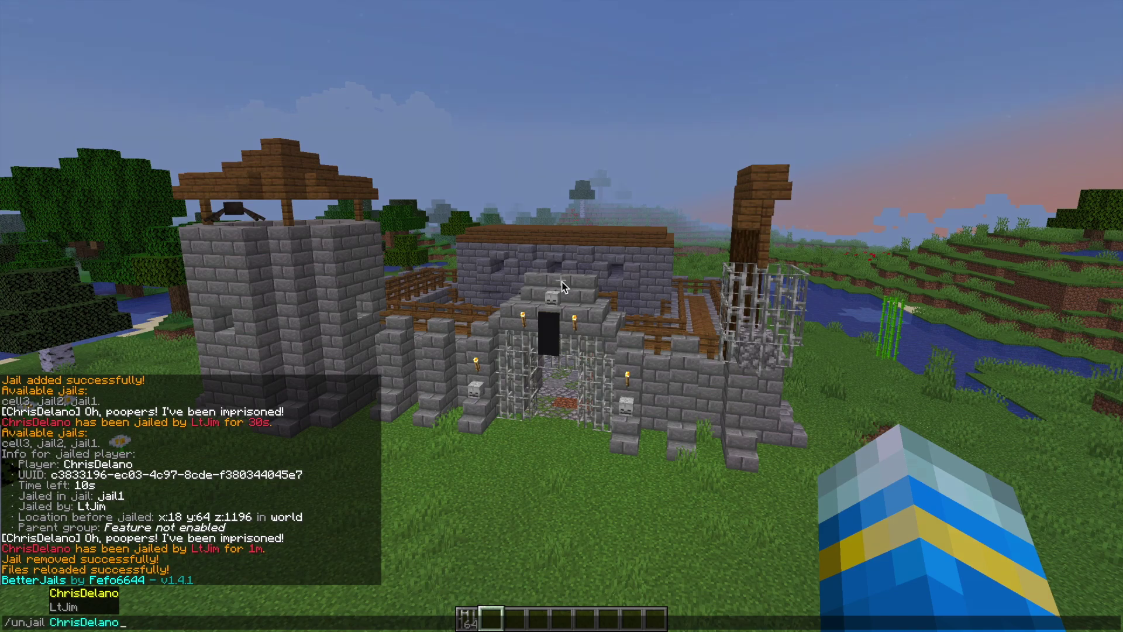
Step: Fly around the castle to inspect the jail entrance and the castle front
key("w")
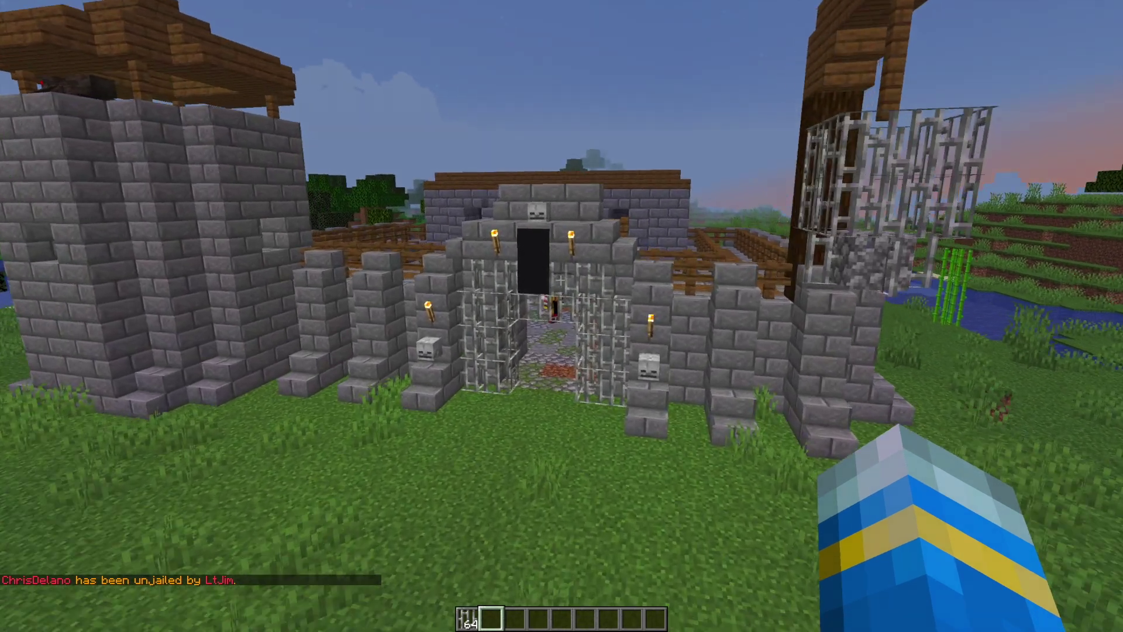
key("s")
key("space")
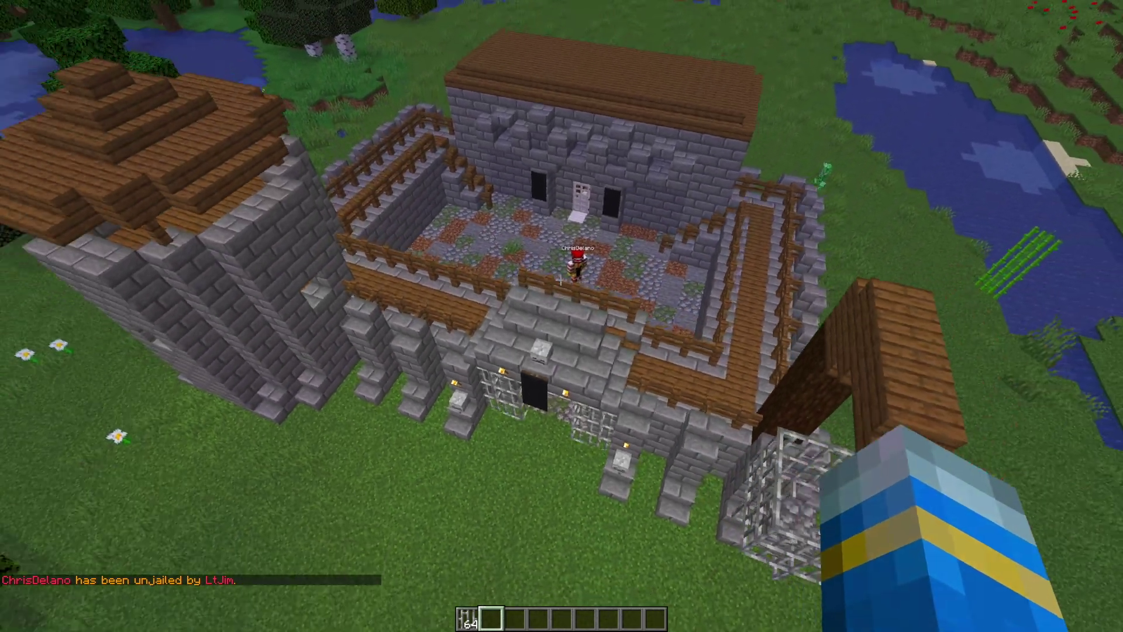
key("shift")
key("w")
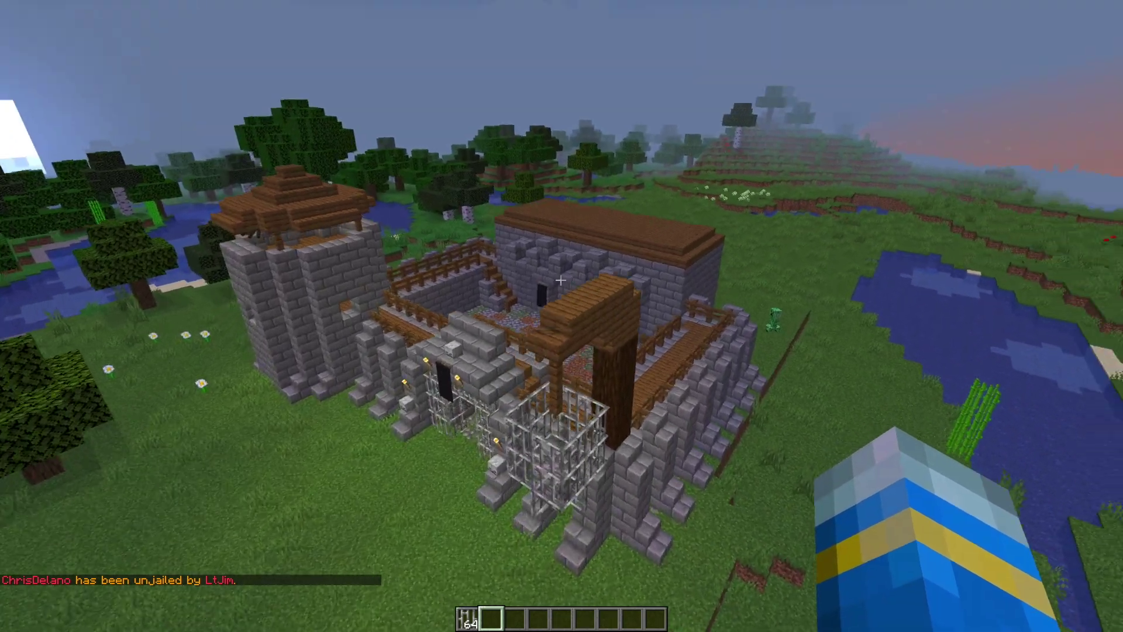
key("s")
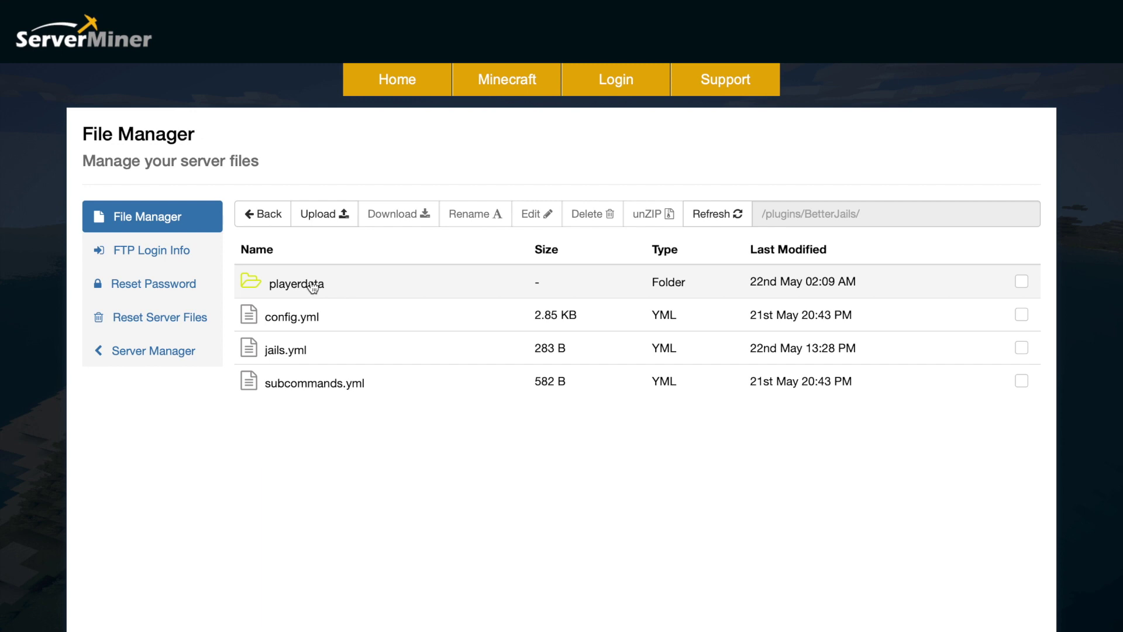
Step: Open config.yml and read through its settings down to the message options, including jailsFormat "line"
double_click(299, 315)
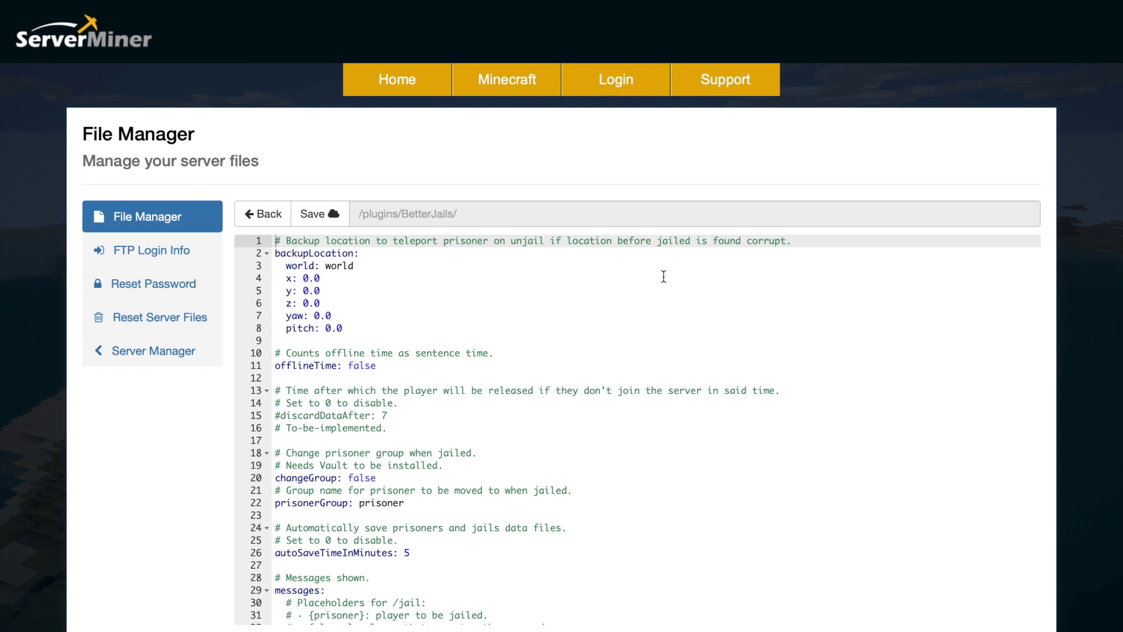
scroll(375, 393, "down", 2)
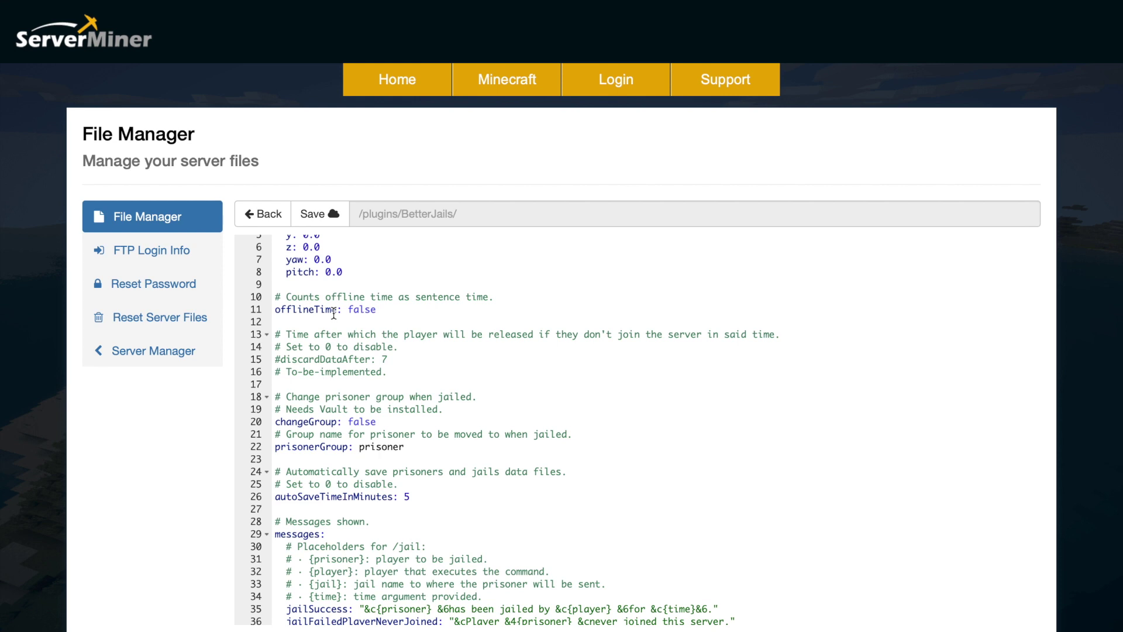
scroll(334, 314, "down", 4)
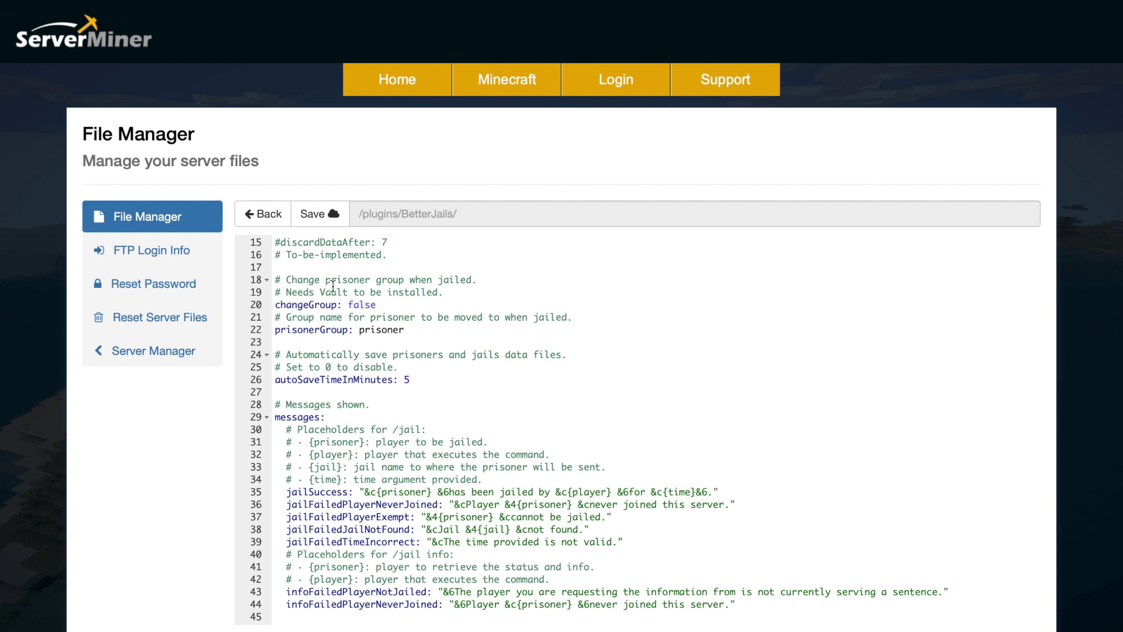
scroll(385, 420, "down", 3)
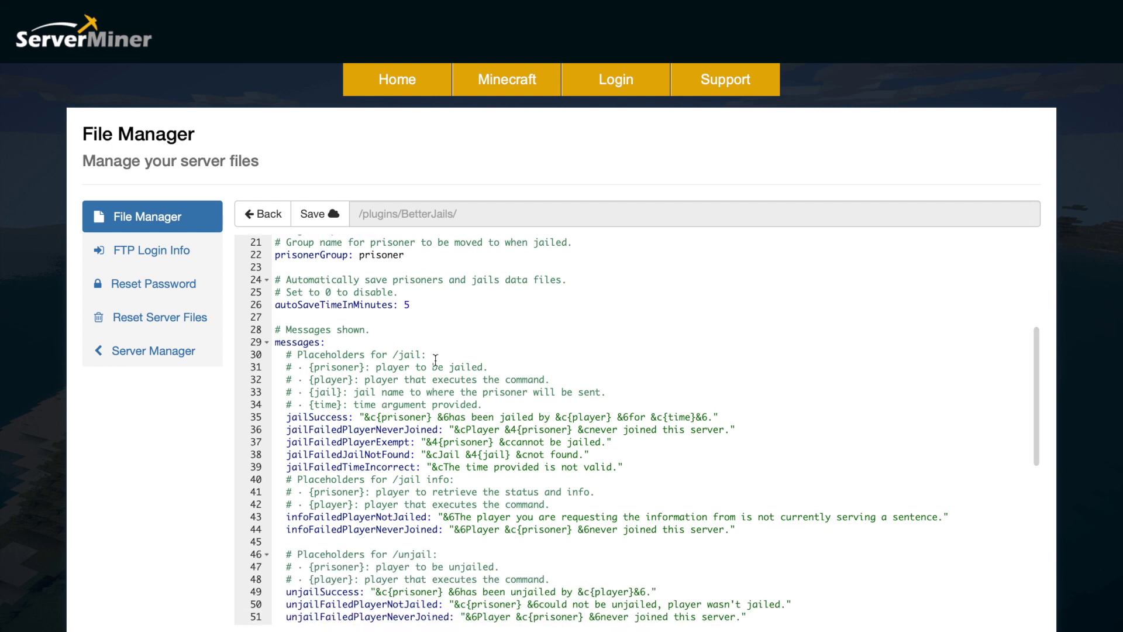
scroll(436, 359, "down", 5)
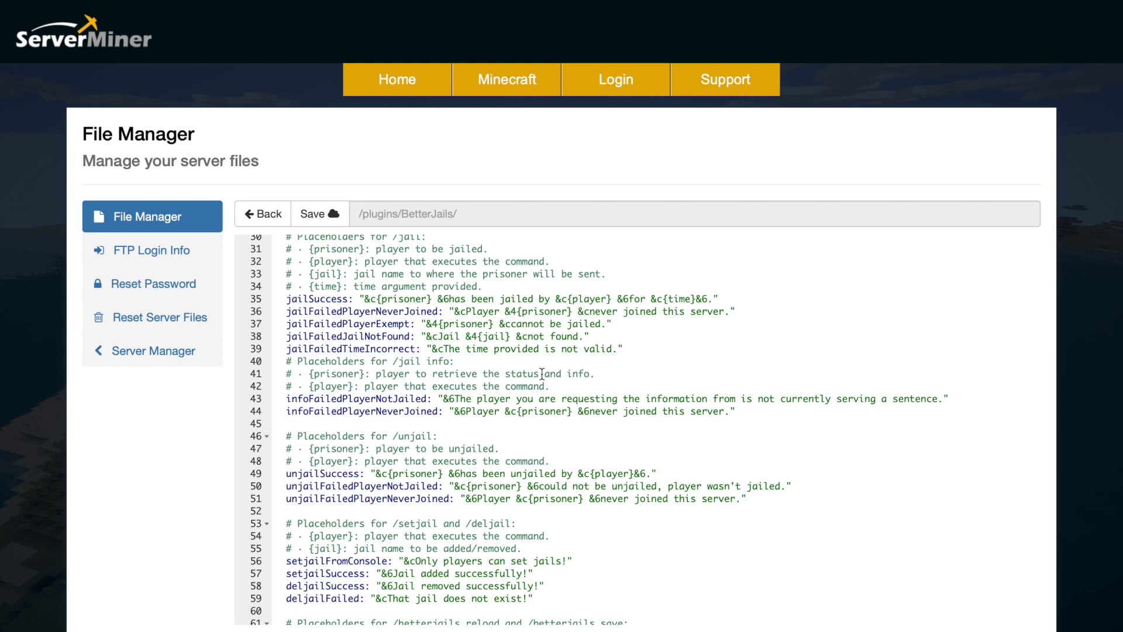
scroll(542, 374, "down", 15)
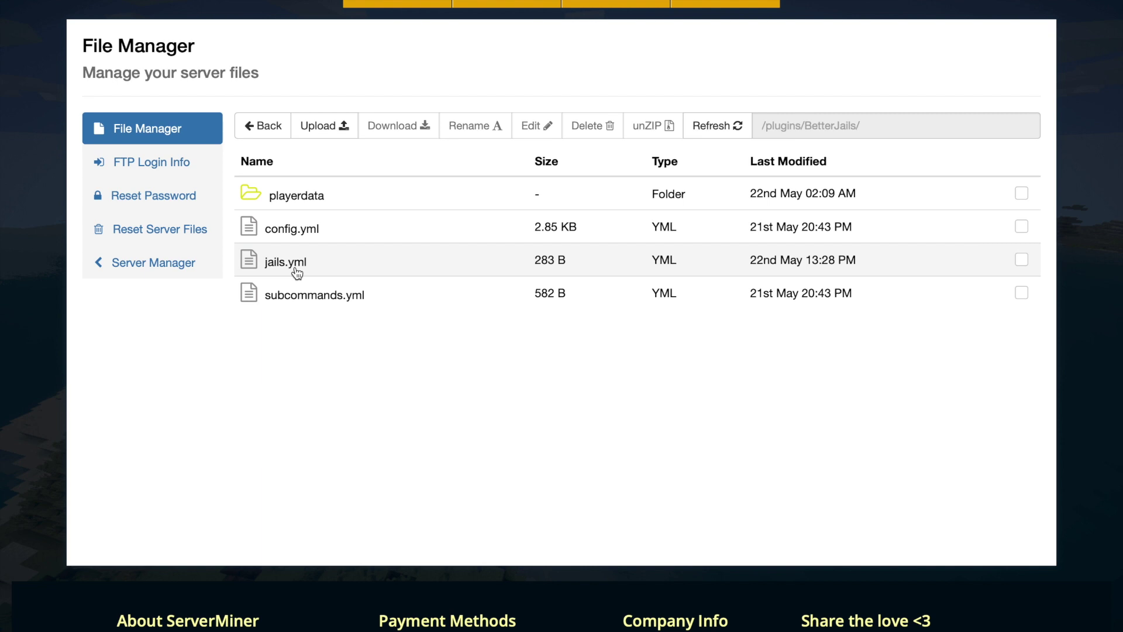
Step: Open subcommands.yml, review its on-jail and on-release commands, and return to the file list
double_click(303, 302)
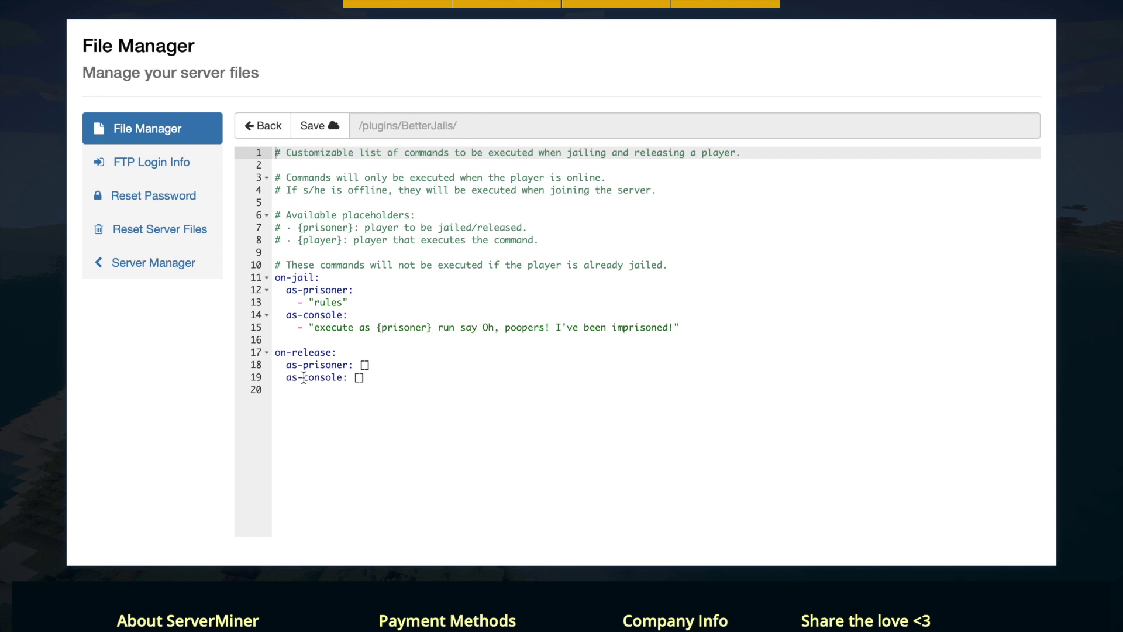
left_click(266, 127)
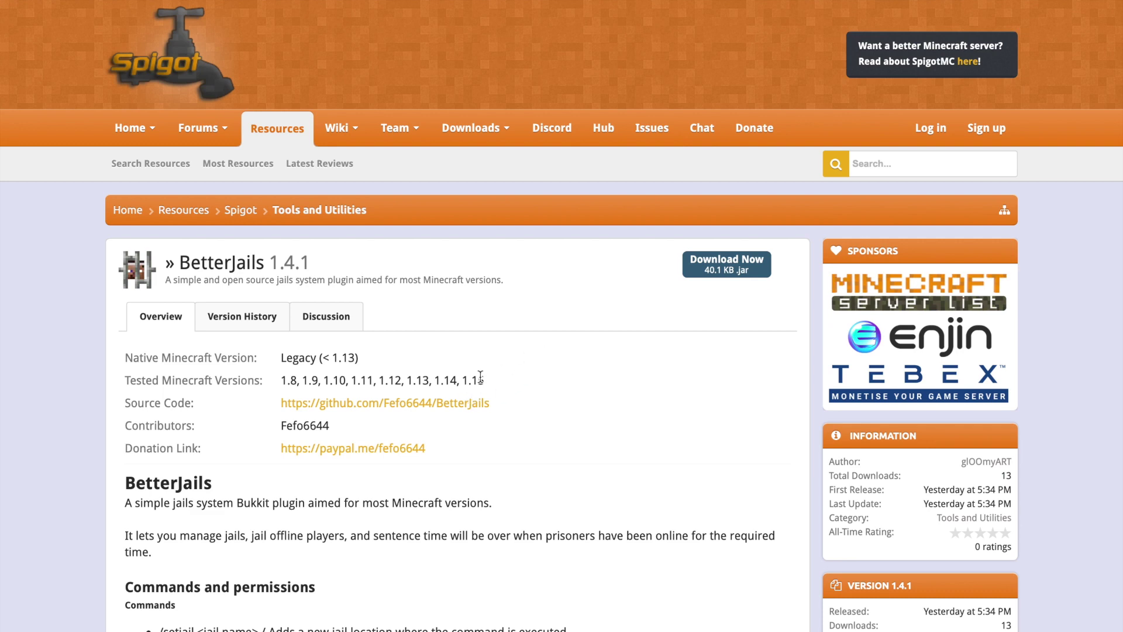
scroll(545, 367, "down", 12)
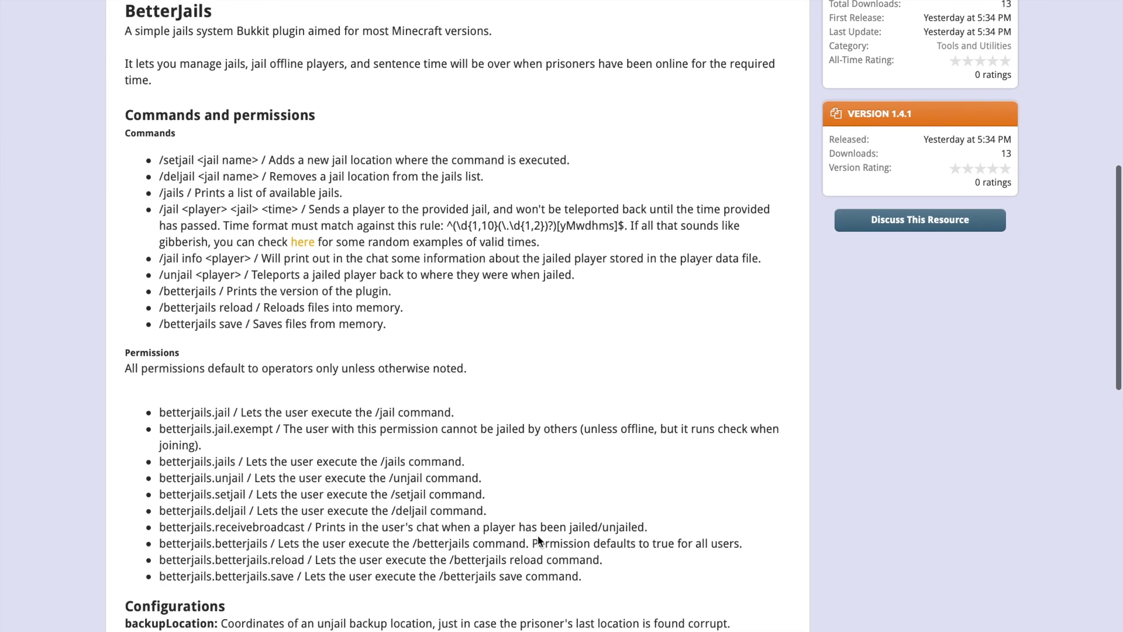
scroll(538, 535, "down", 8)
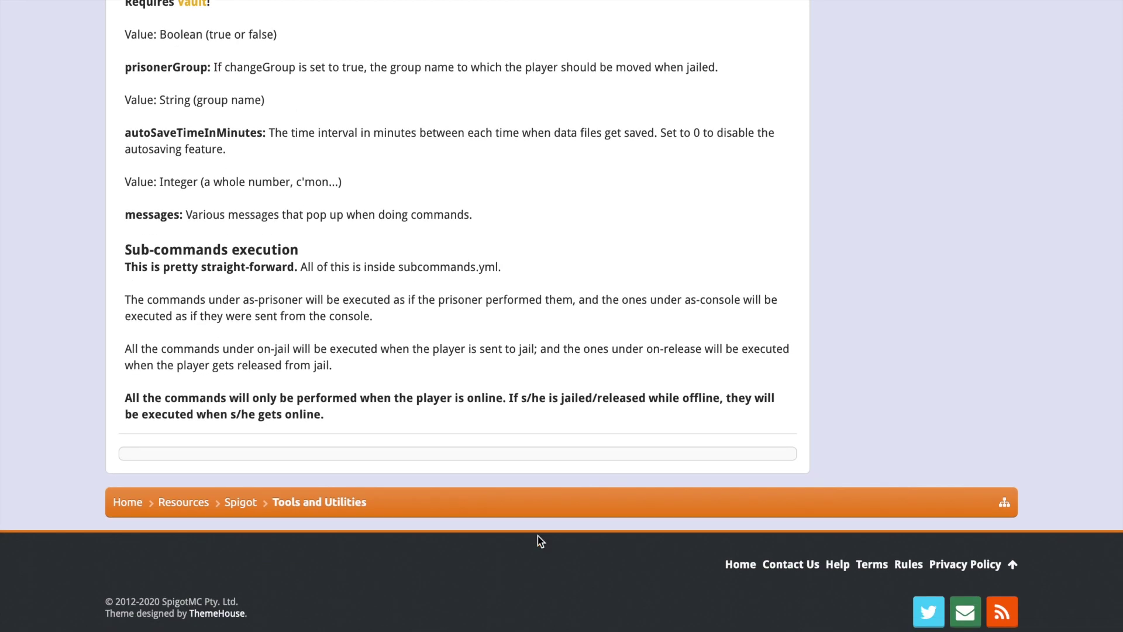
scroll(538, 536, "up", 20)
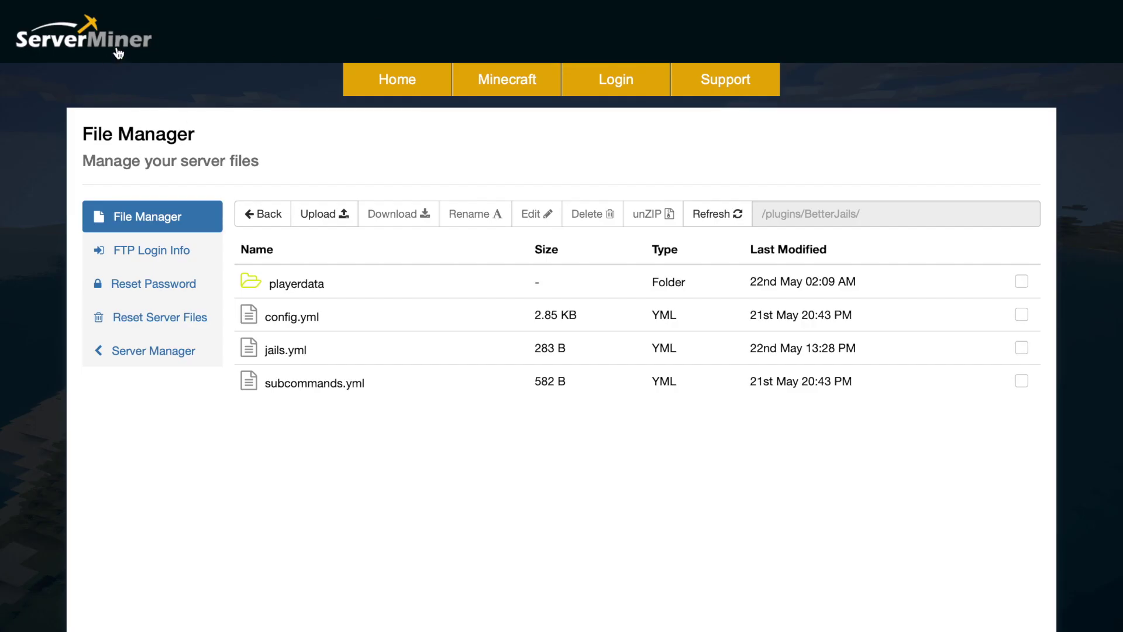
Step: Go to the ServerMiner homepage using the logo at the top left
left_click(117, 49)
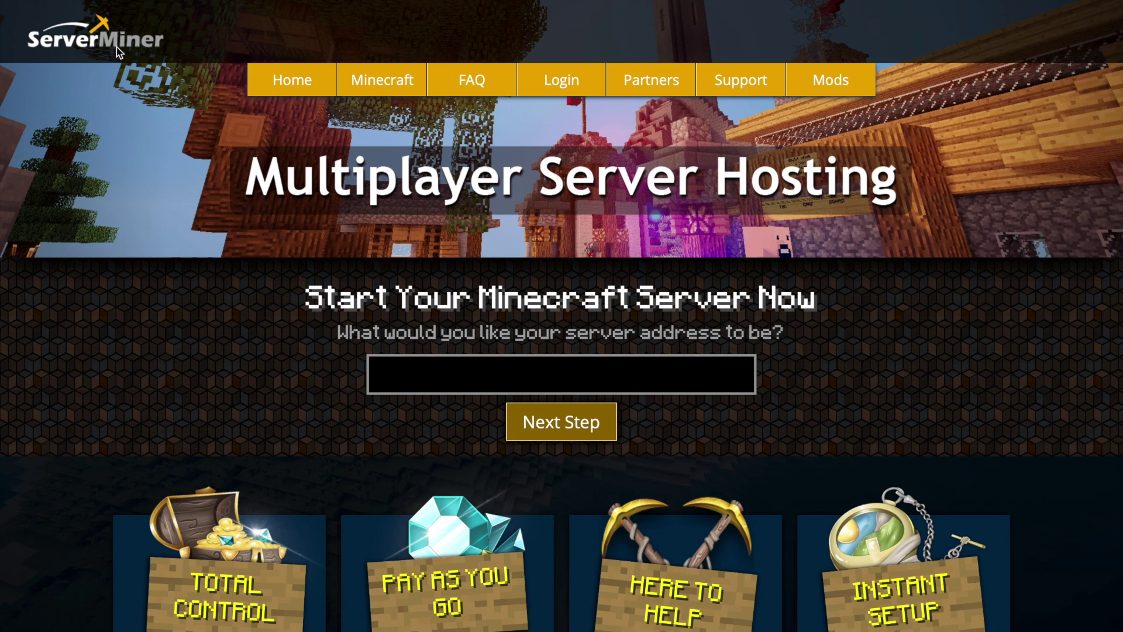